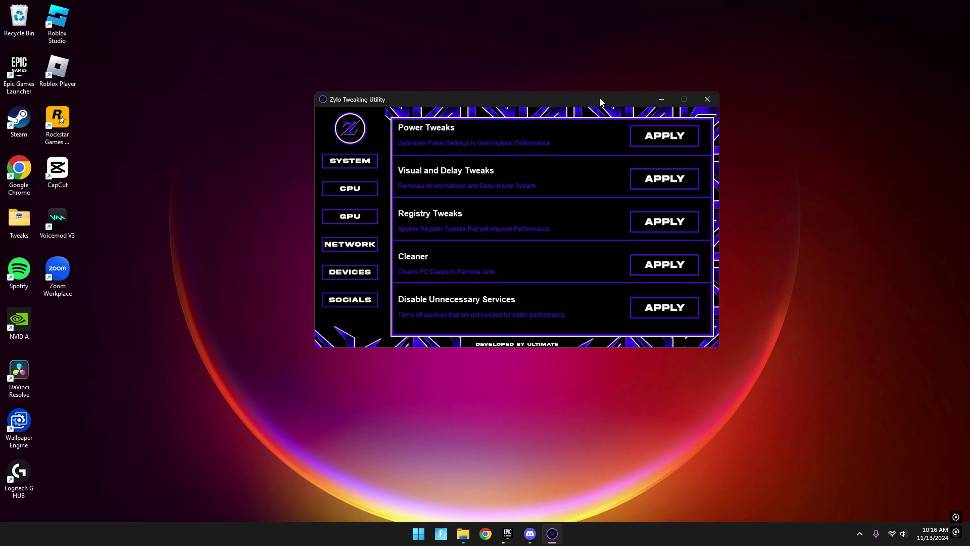
Step: Drag the Zylo Tweaking Utility window slightly down and to the right
mouse_move(471, 105)
left_mouse_down()
mouse_move(509, 118)
mouse_move(493, 119)
left_mouse_up()
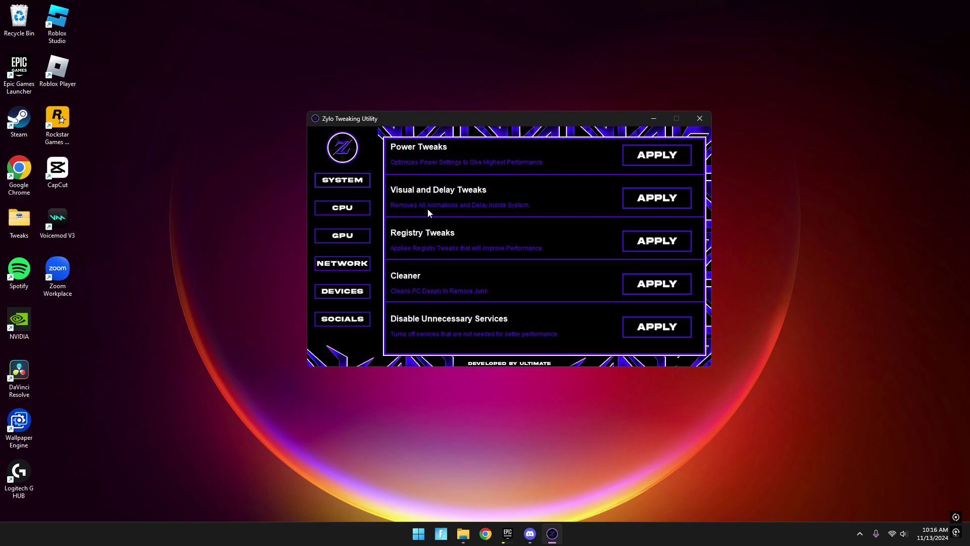
Step: Browse the CPU, GPU, Network and Devices tweak lists, then return to System
left_click(339, 216)
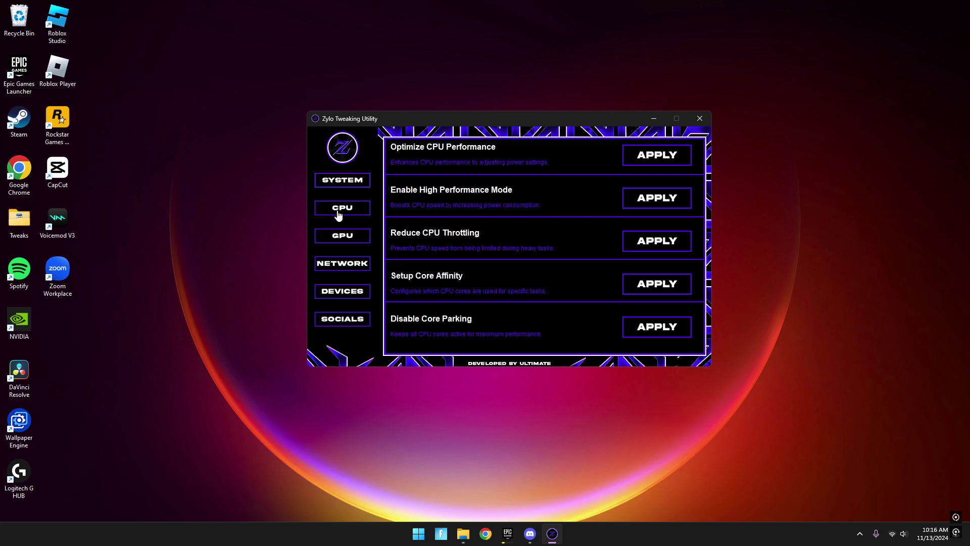
left_click(342, 244)
left_click(332, 269)
left_click(326, 292)
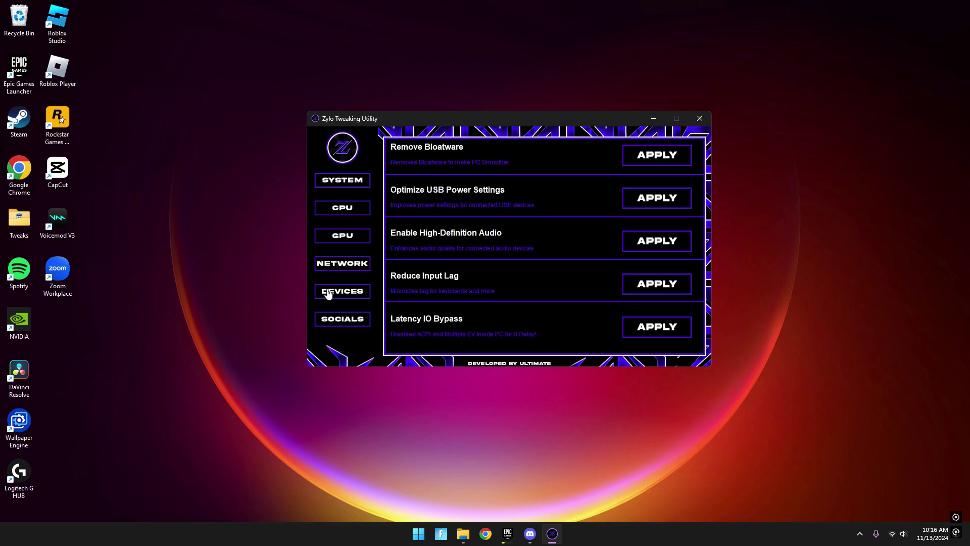
left_click(361, 185)
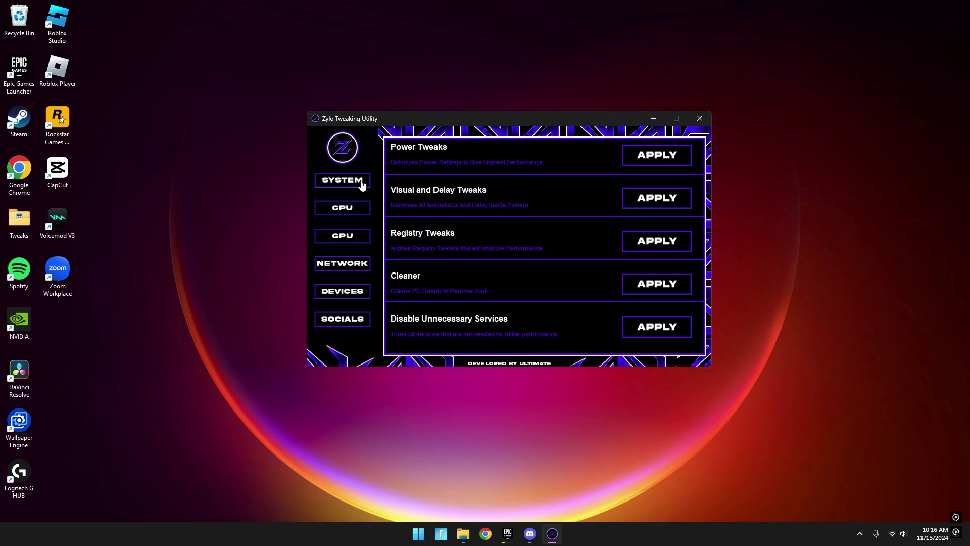
Step: Apply the power tweak and the Visual and Delay Tweaks, then dismiss the success message
left_click(680, 158)
left_click(644, 210)
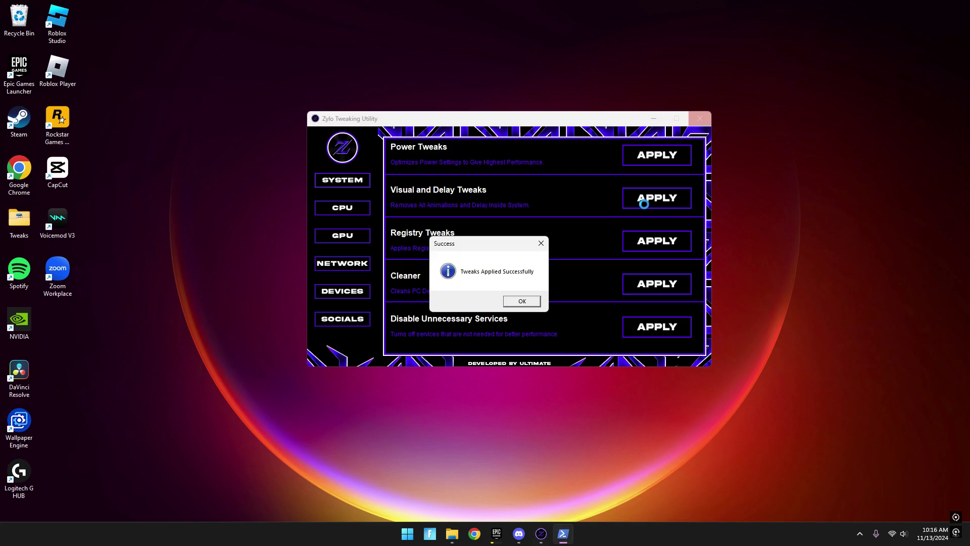
left_click(523, 302)
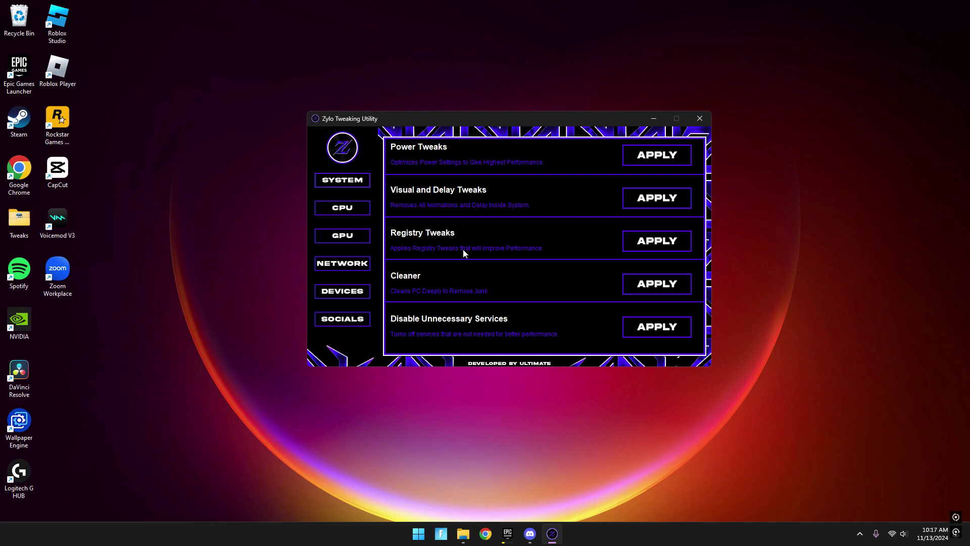
Step: Apply Registry Tweaks and the remaining System tweaks
left_click(641, 250)
left_click(522, 301)
left_click(637, 324)
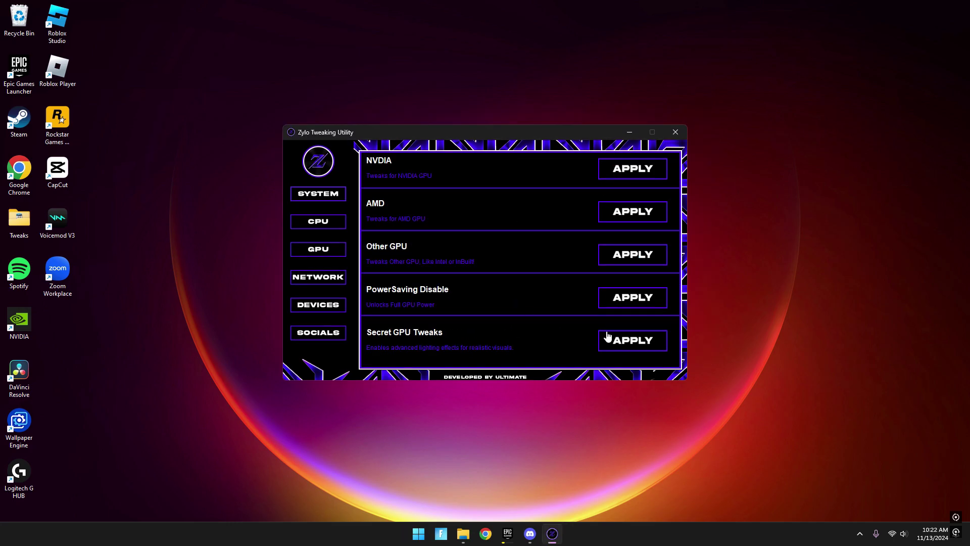
Step: Apply Secret GPU Tweaks, Optimize Network Buffer Size and the other network and device tweaks
left_click(629, 340)
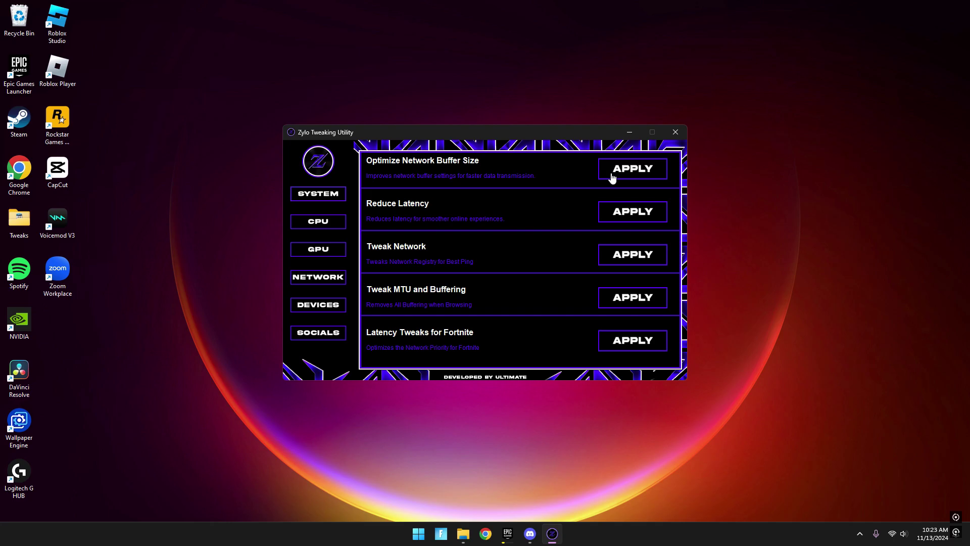
left_click(625, 260)
left_click(521, 302)
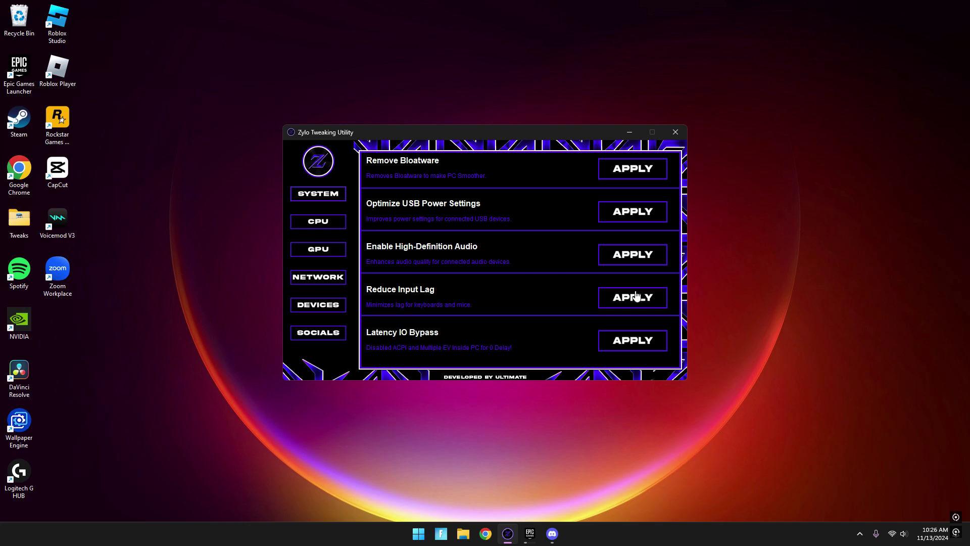
left_click(635, 297)
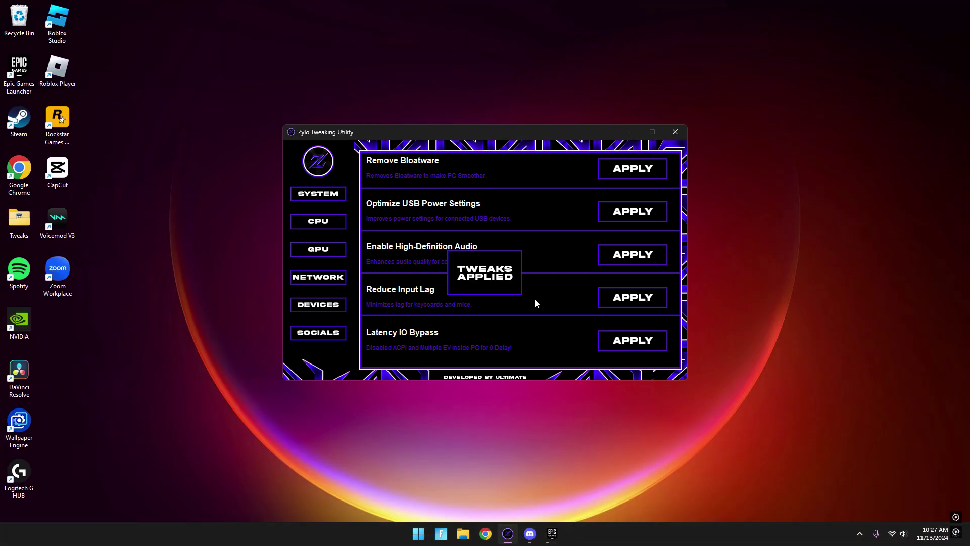